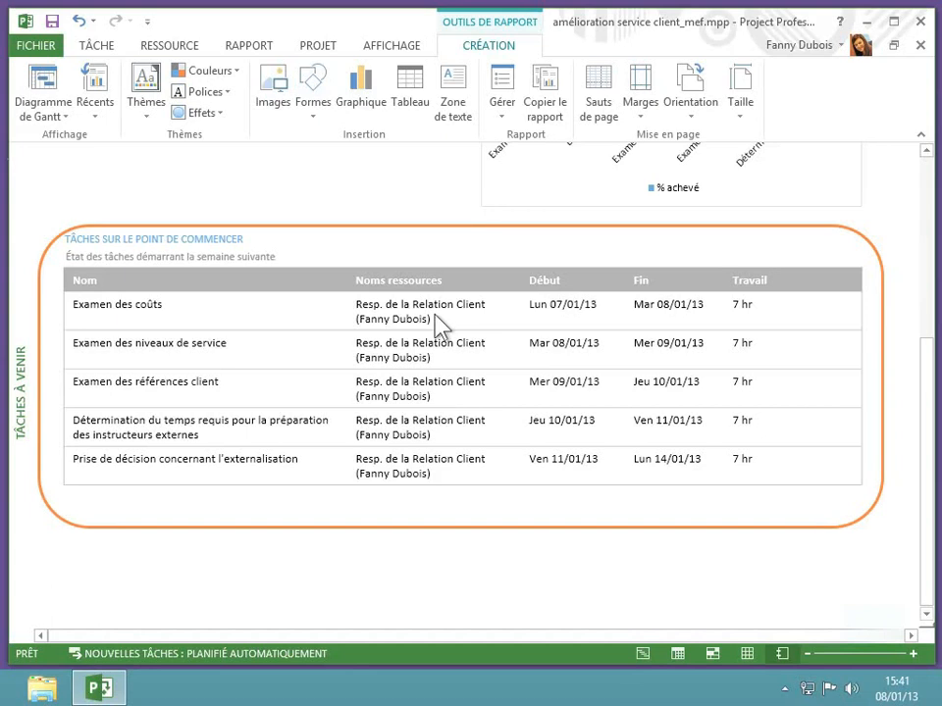
Rotate the orange rounded frame around the upcoming tasks table clockwise by about 5°
{"action": "left_click", "coordinate": [454, 228]}
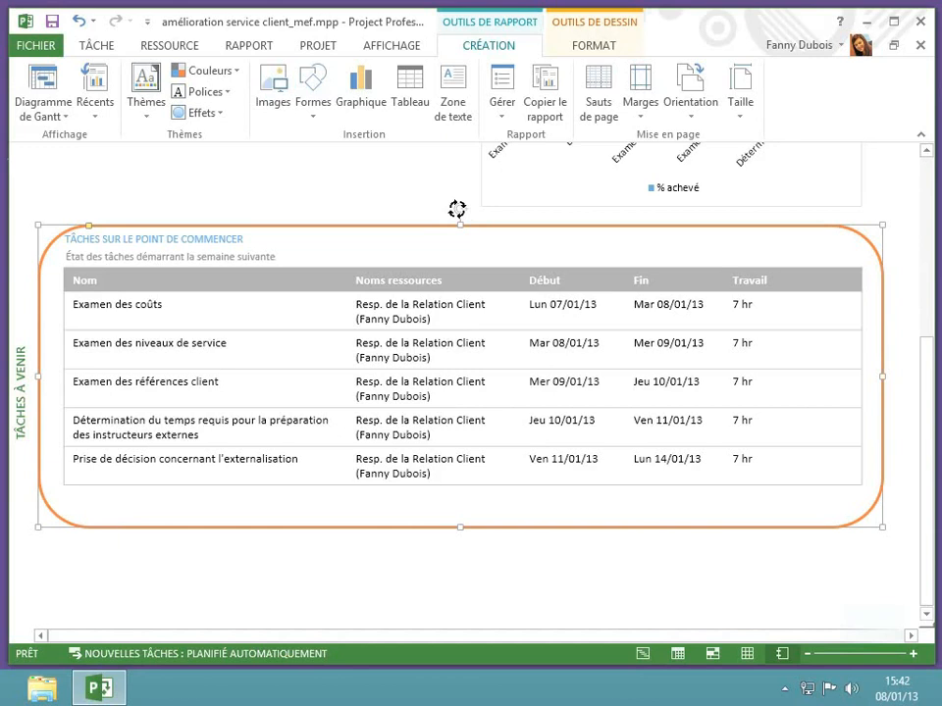
{"action": "left_click_drag", "start_coordinate": [457, 209], "coordinate": [495, 209]}
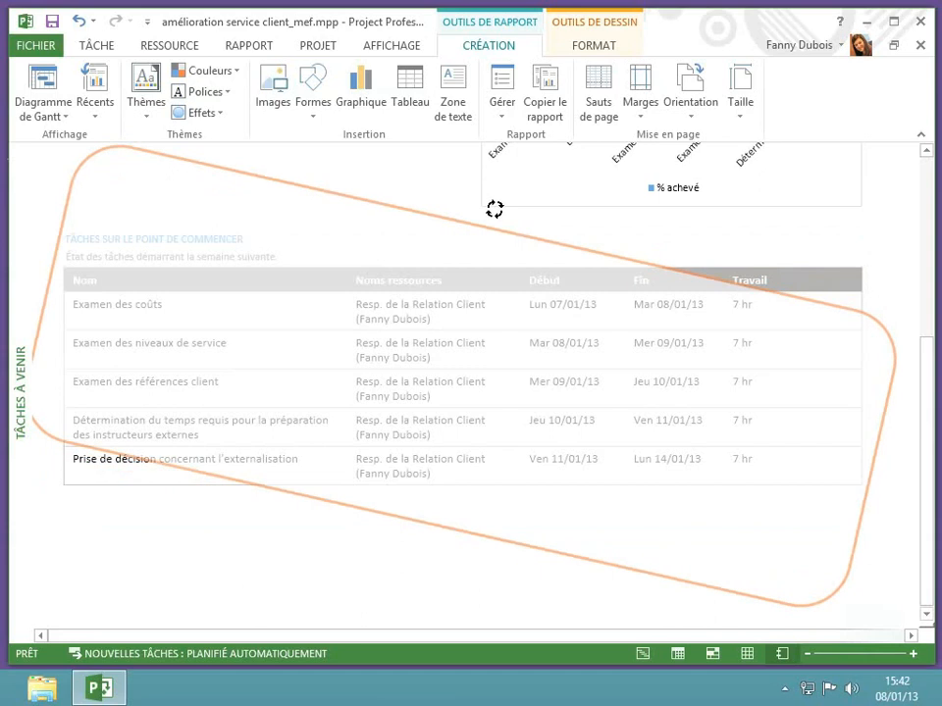
{"action": "left_click_drag", "start_coordinate": [495, 209], "coordinate": [468, 239]}
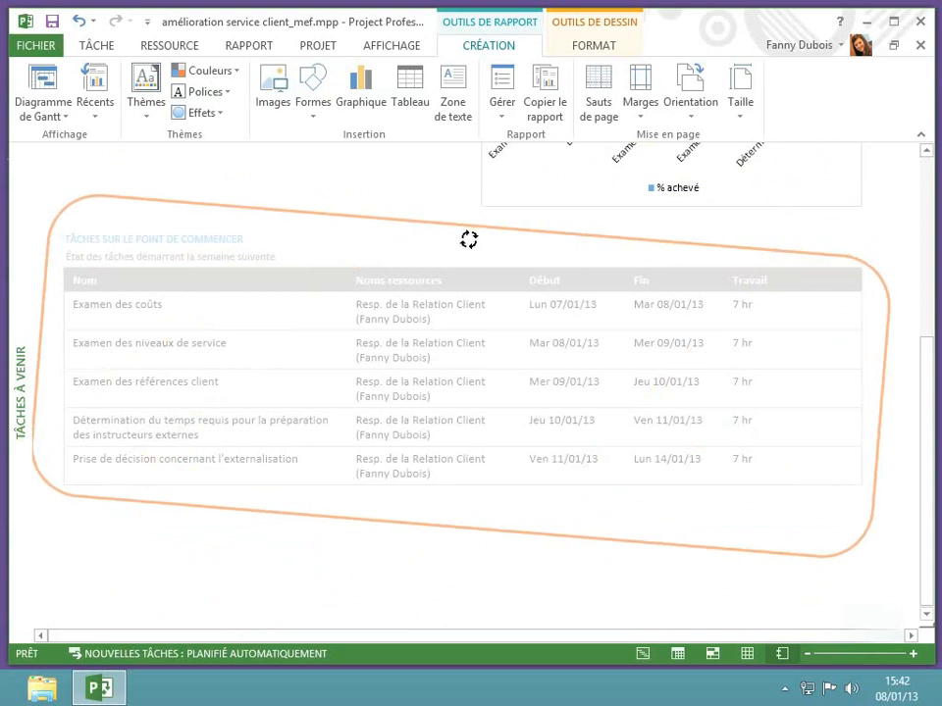
{"action": "left_click_drag", "start_coordinate": [468, 240], "coordinate": [470, 240]}
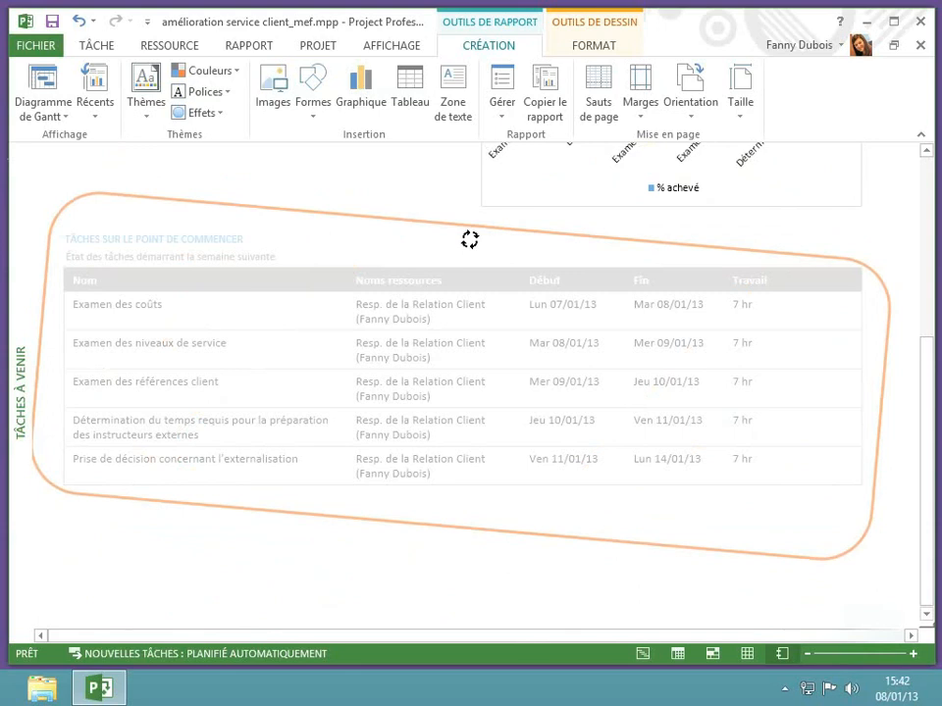
{"action": "left_click_drag", "start_coordinate": [470, 240], "coordinate": [470, 240]}
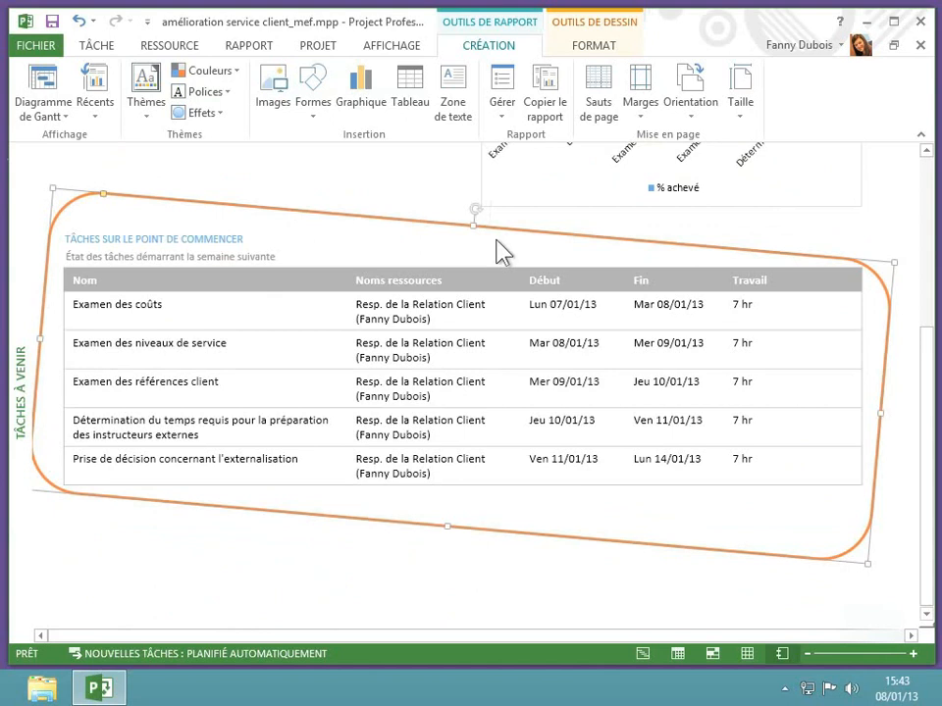
Examine the frame's rotation options, including its size and rotation settings and the 3D rotation settings
{"action": "left_click", "coordinate": [592, 48]}
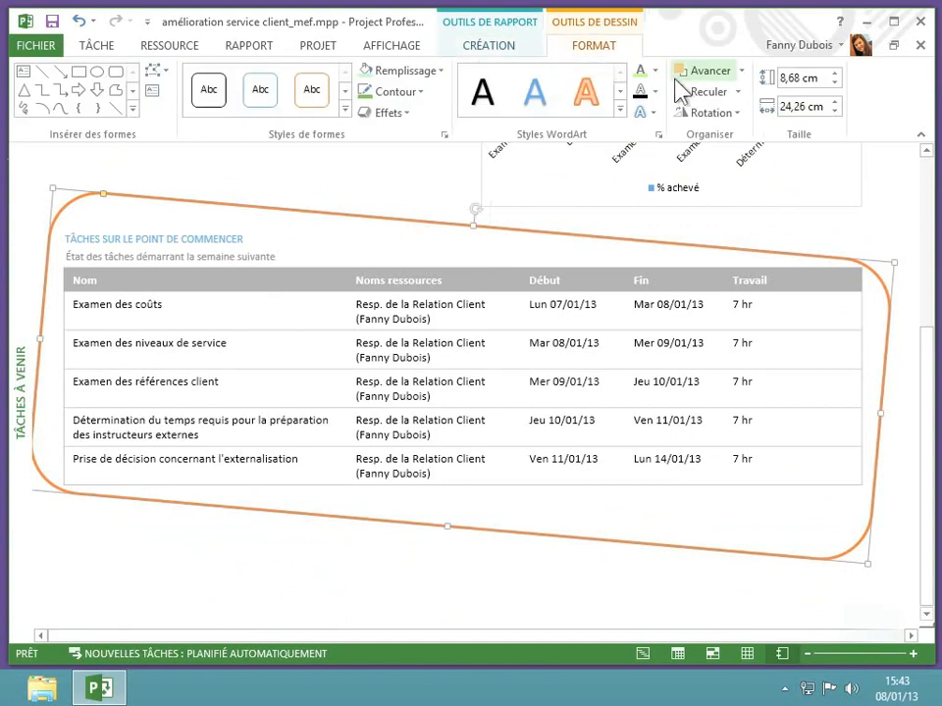
{"action": "left_click", "coordinate": [709, 114]}
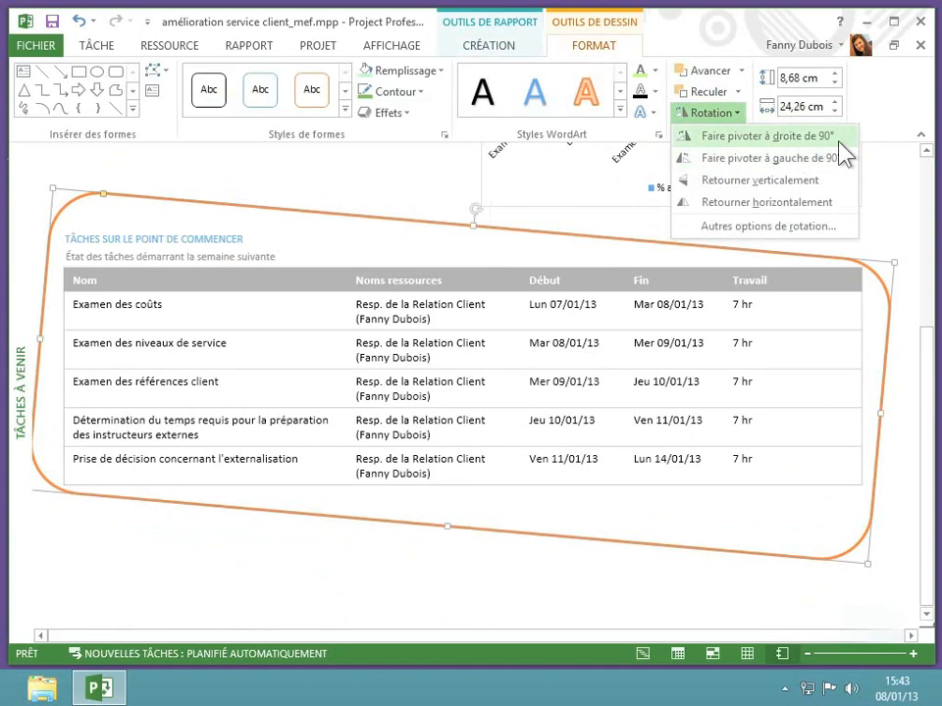
{"action": "left_click", "coordinate": [758, 227]}
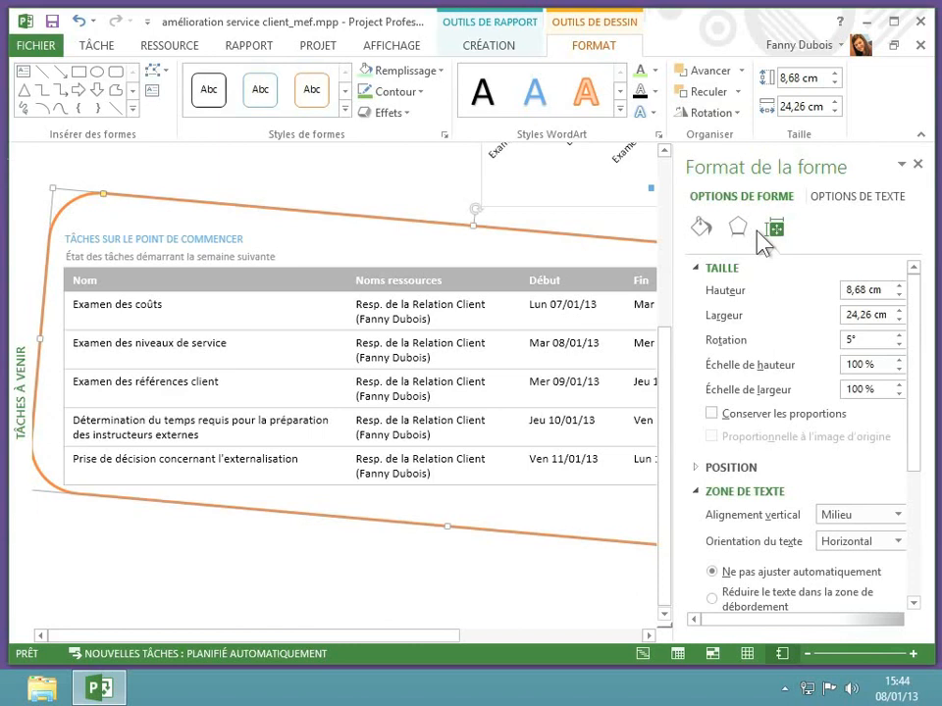
{"action": "left_click", "coordinate": [738, 229]}
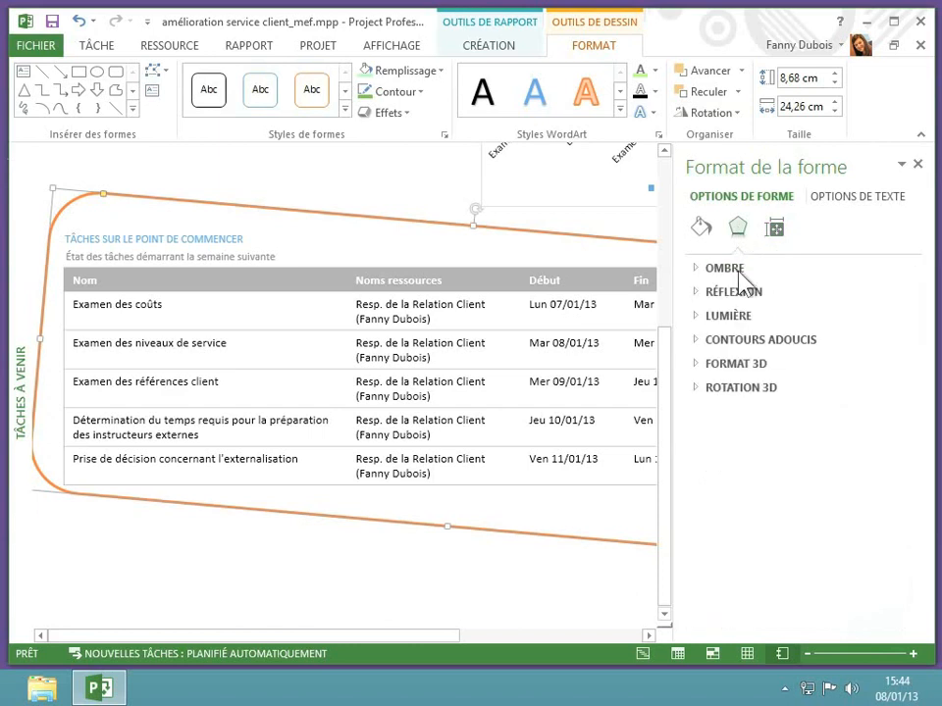
{"action": "left_click", "coordinate": [742, 393]}
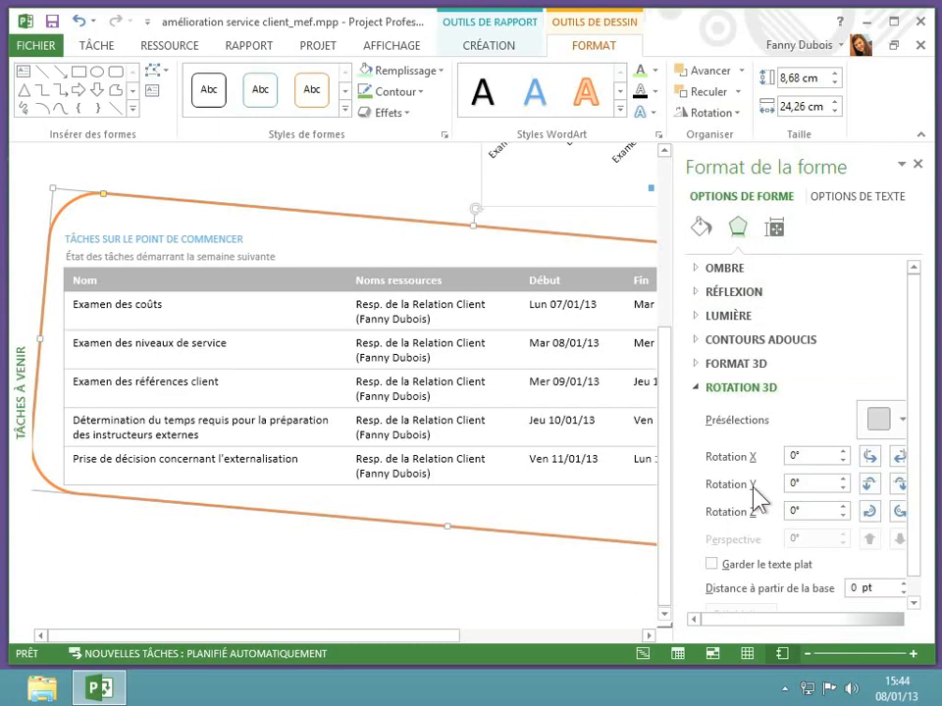
{"action": "left_click", "coordinate": [918, 165]}
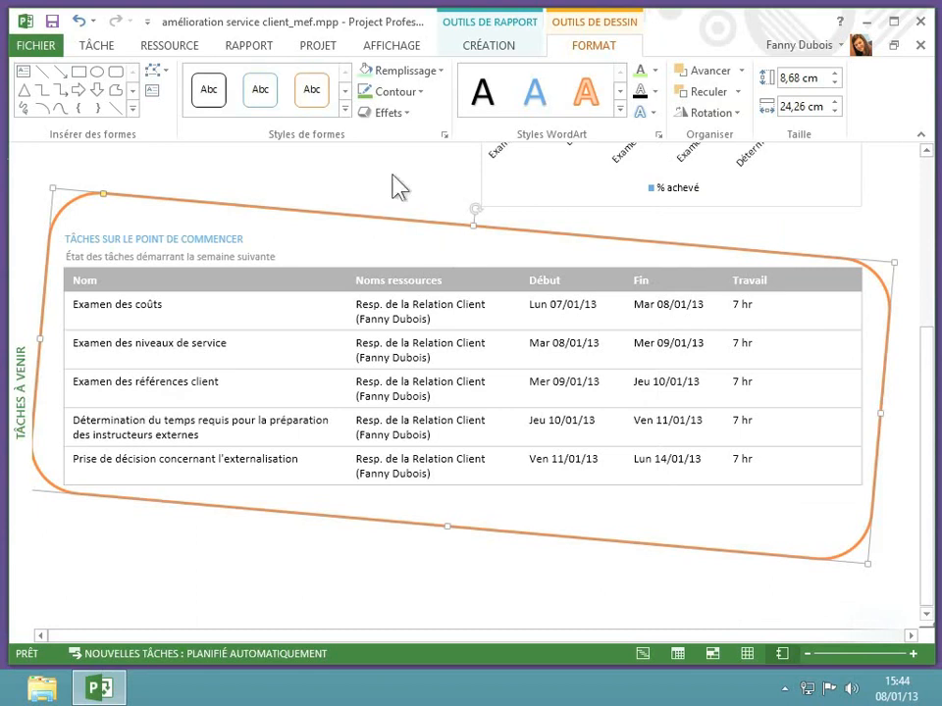
Try the first predefined shape effect in the second row of the presets on the orange frame
{"action": "left_click", "coordinate": [393, 122]}
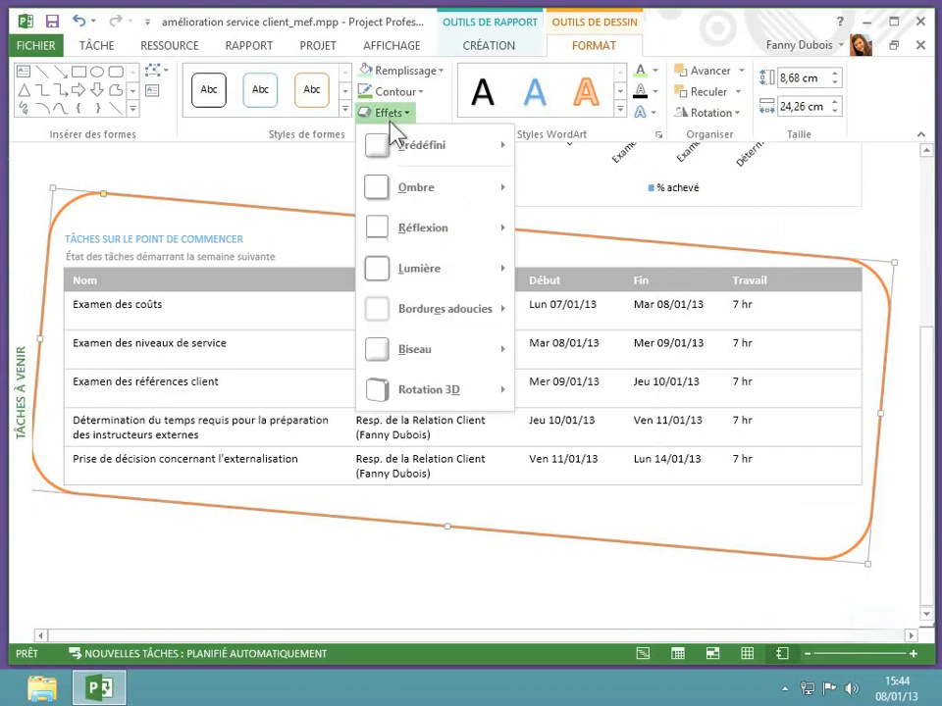
{"action": "mouse_move", "coordinate": [396, 146]}
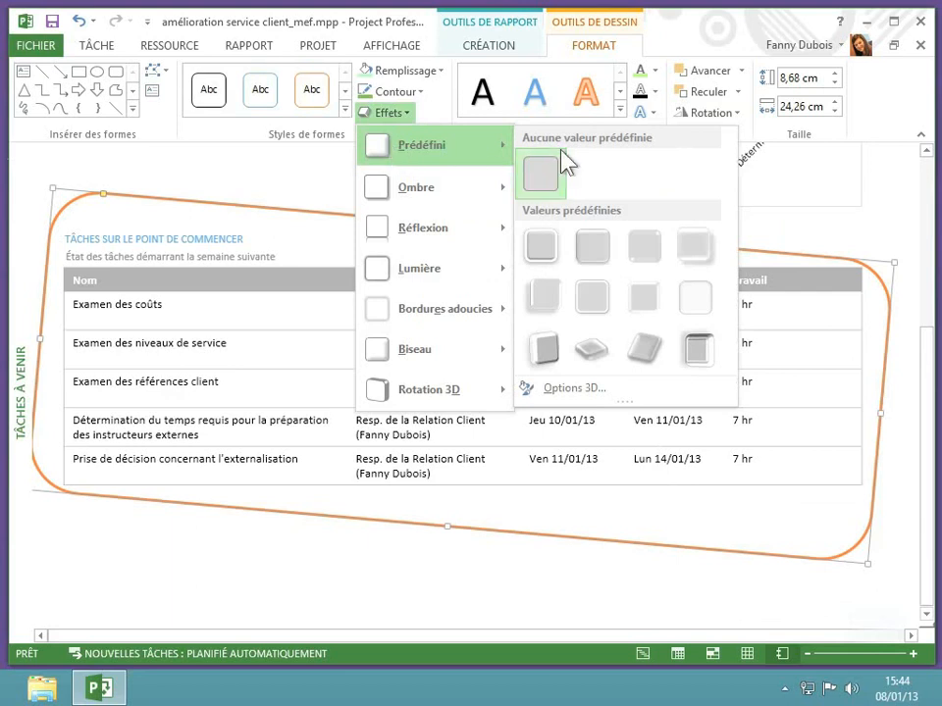
{"action": "left_click", "coordinate": [548, 299]}
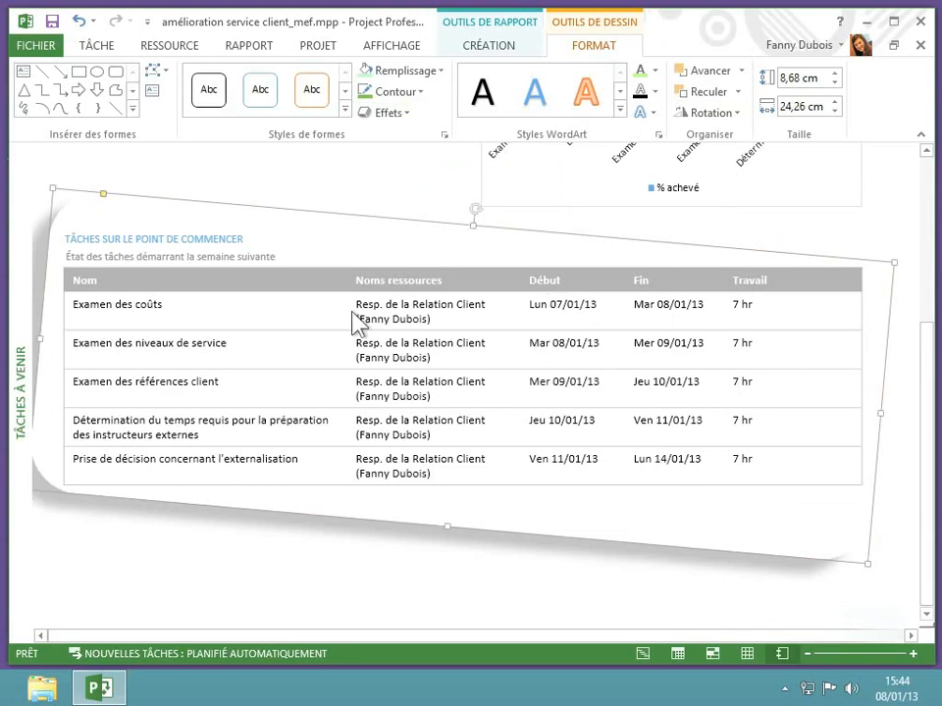
Try to clear the frame's preset effect with the no-preset option, and undo back to the plain orange outline
{"action": "left_click", "coordinate": [398, 116]}
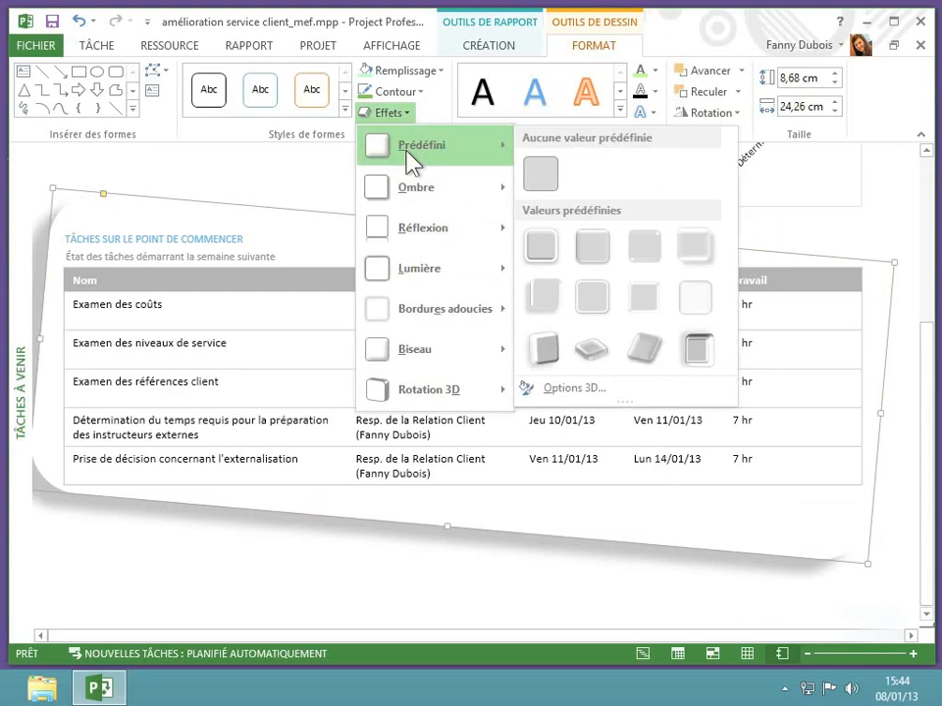
{"action": "left_click", "coordinate": [538, 176]}
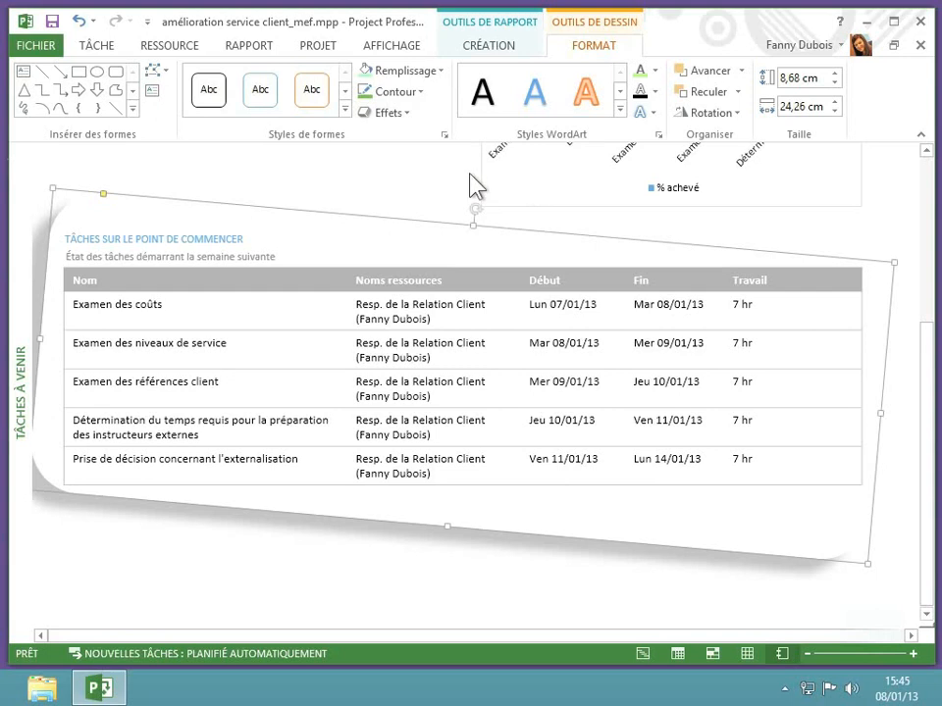
{"action": "left_click", "coordinate": [432, 192]}
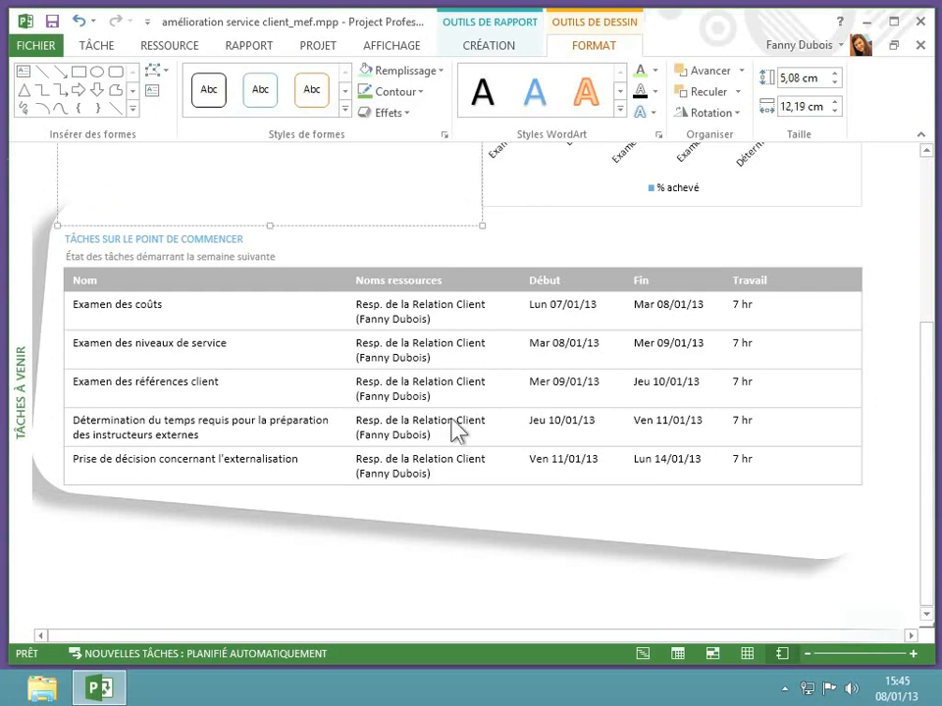
{"action": "left_click", "coordinate": [396, 539]}
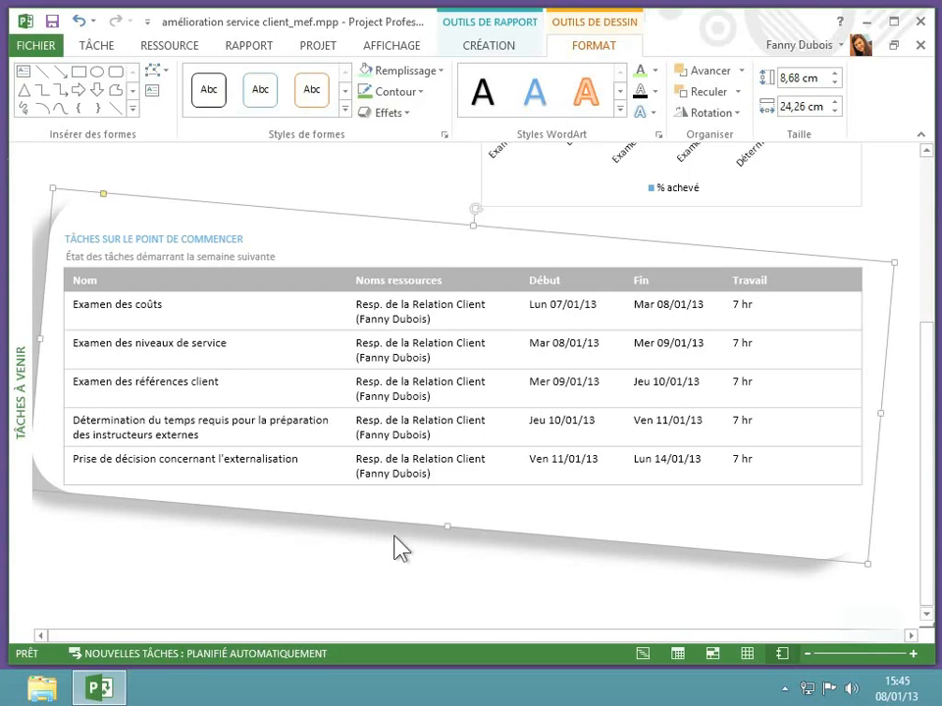
{"action": "left_click", "coordinate": [396, 539]}
{"action": "left_click", "coordinate": [396, 539]}
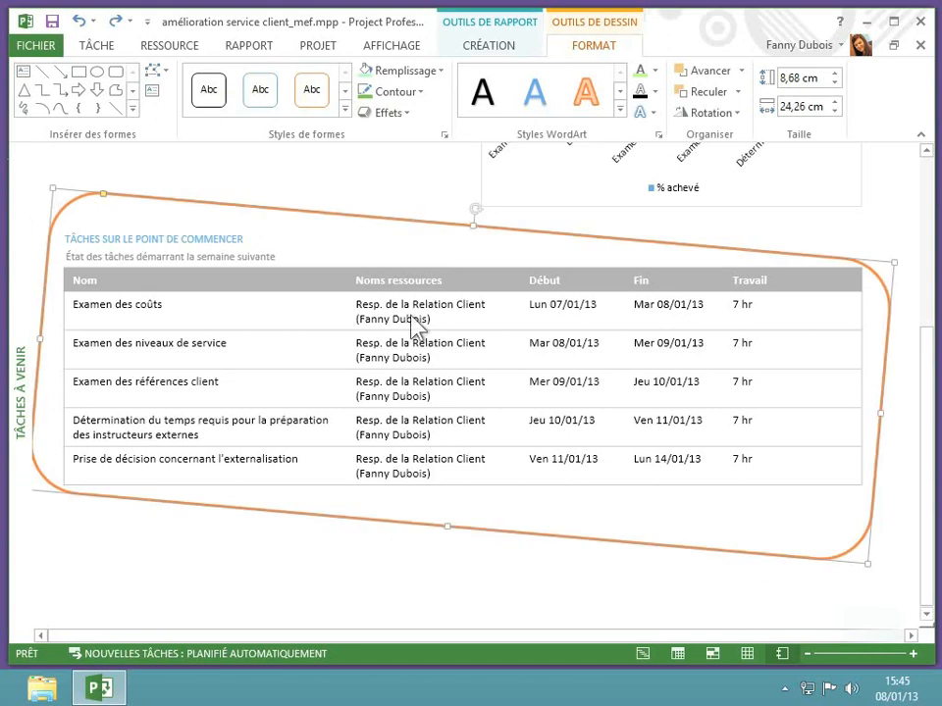
Apply an external shadow offset diagonally toward the lower left to the orange frame
{"action": "left_click", "coordinate": [390, 113]}
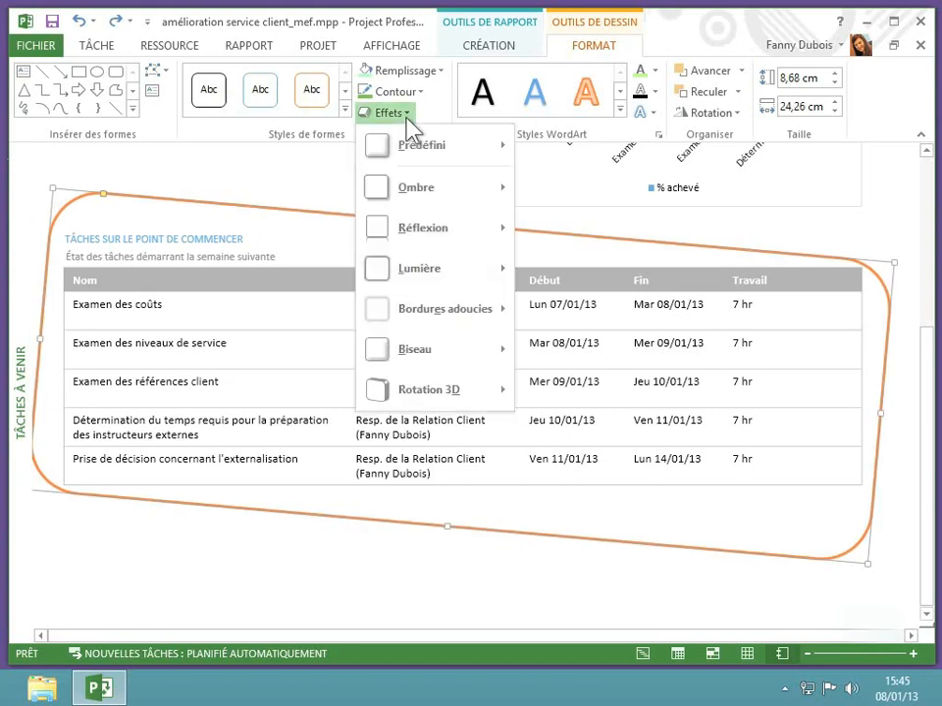
{"action": "mouse_move", "coordinate": [413, 202]}
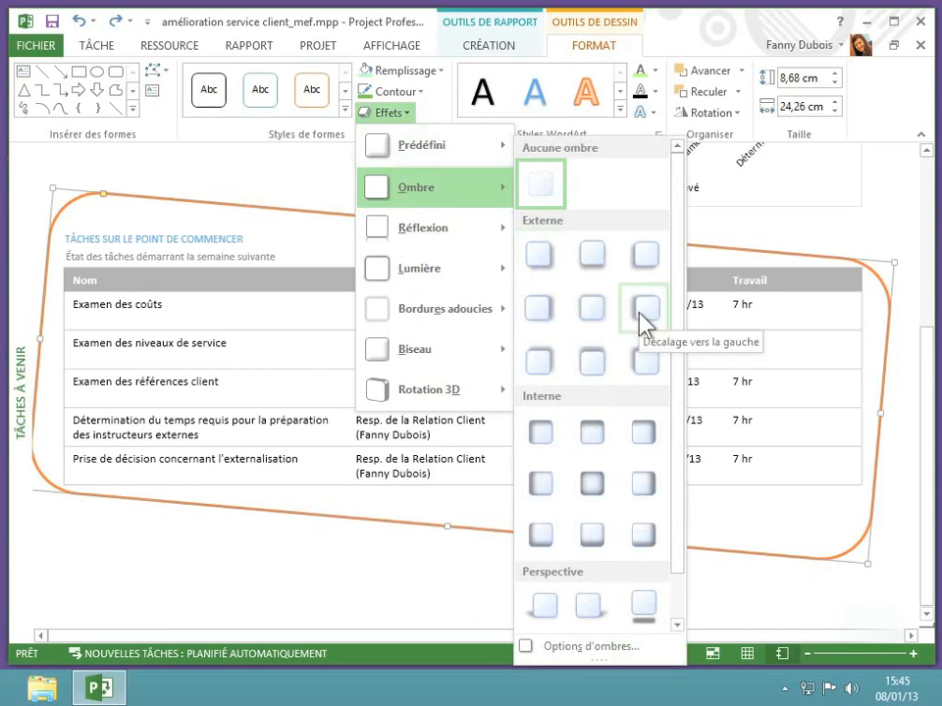
{"action": "left_click", "coordinate": [641, 263]}
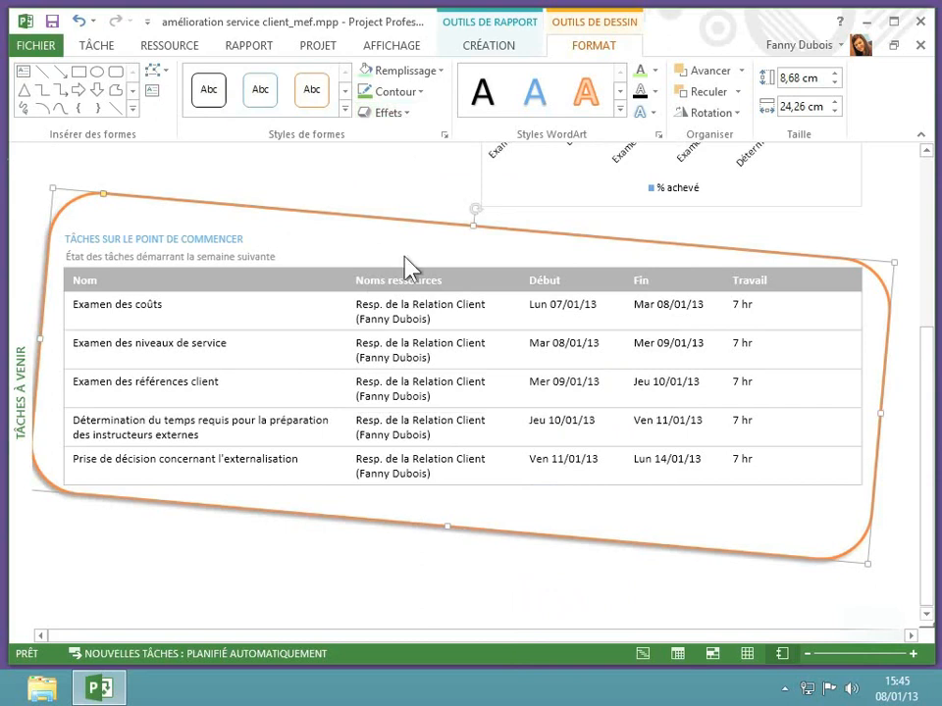
Add an orange 18 pt glow (Lumière) effect around the frame
{"action": "left_click", "coordinate": [401, 119]}
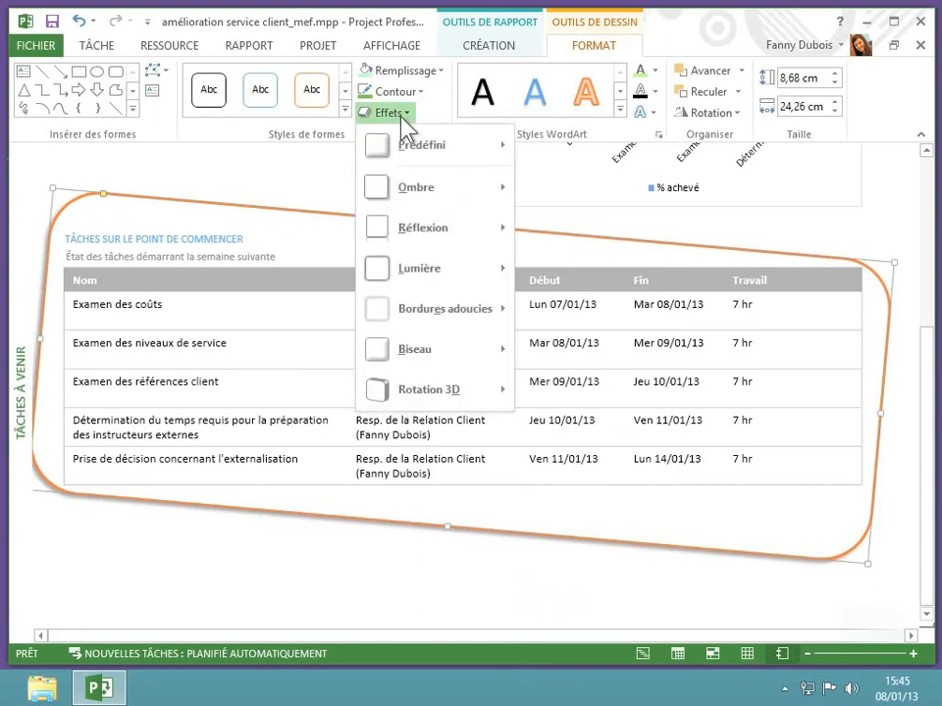
{"action": "mouse_move", "coordinate": [412, 283]}
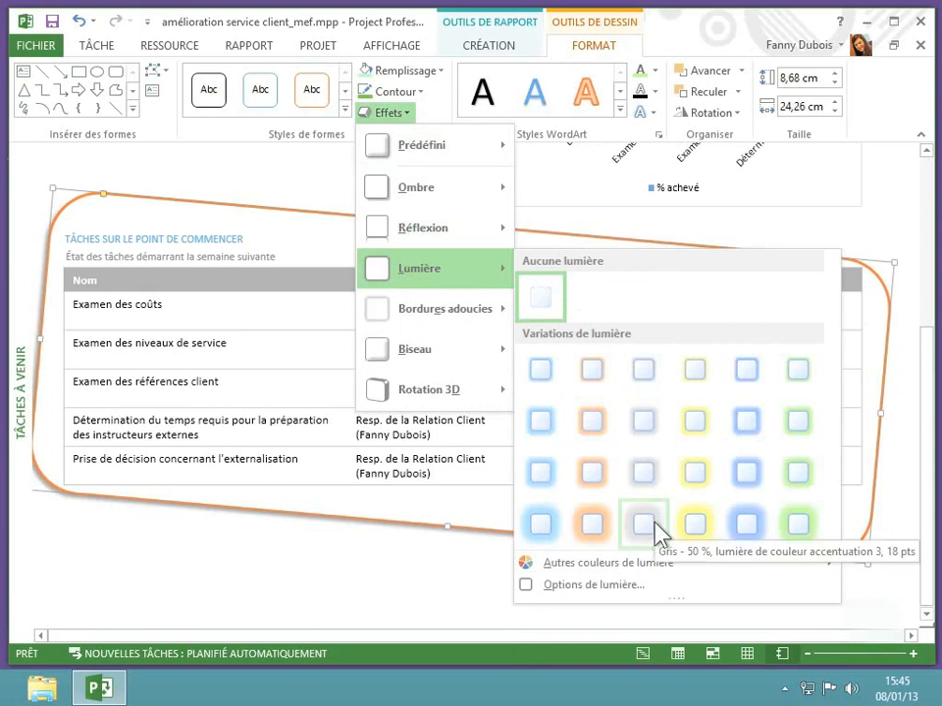
{"action": "left_click", "coordinate": [606, 531]}
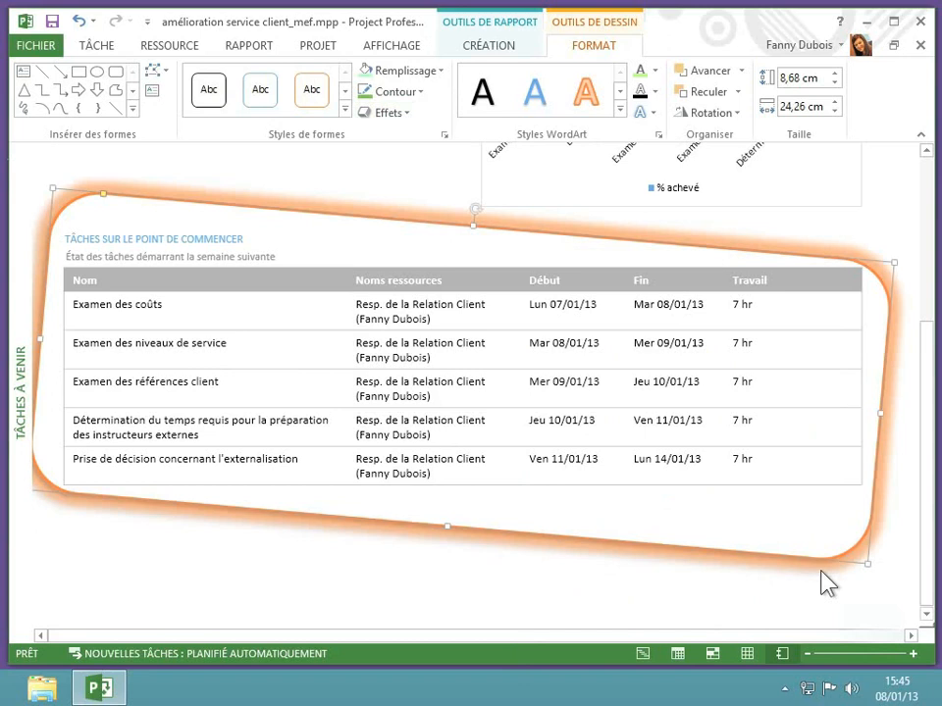
Try a 3D rotation on the glowing frame using the second perspective preset in the second row
{"action": "left_click", "coordinate": [383, 113]}
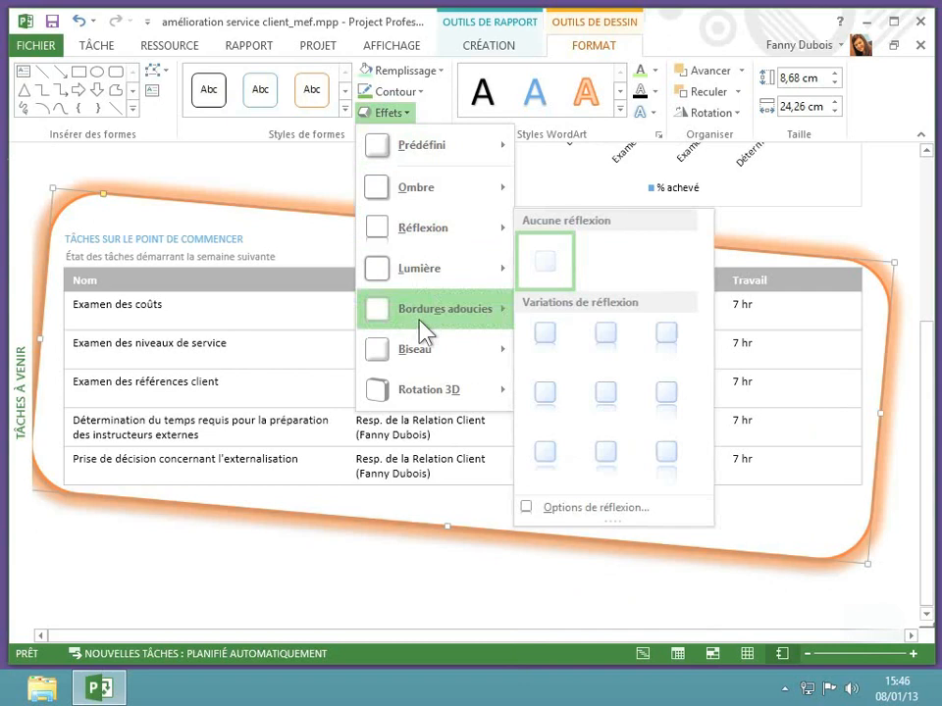
{"action": "mouse_move", "coordinate": [414, 393]}
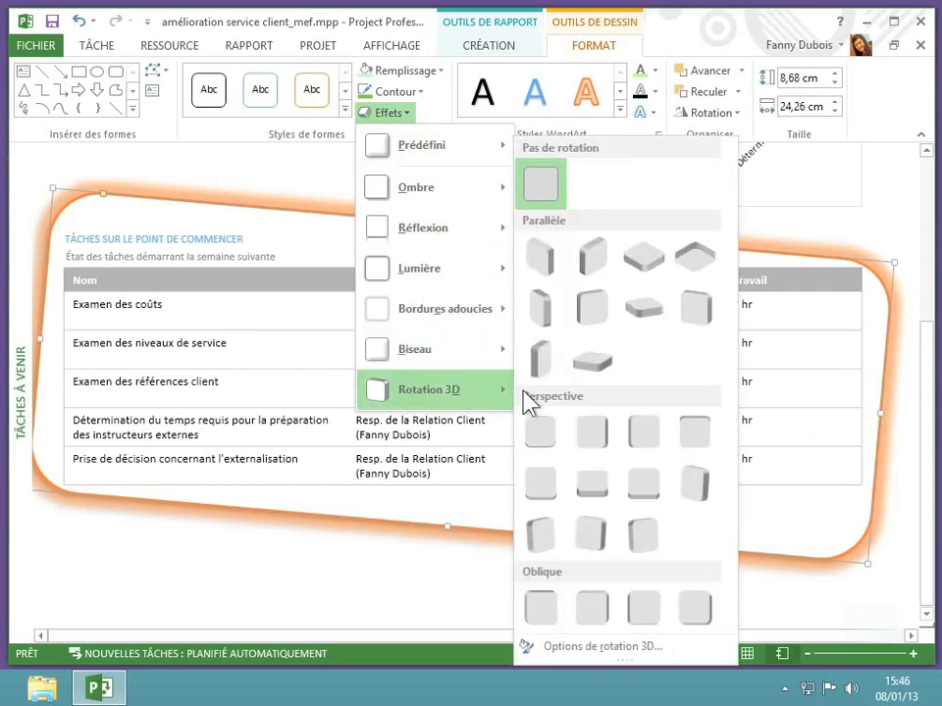
{"action": "left_click", "coordinate": [593, 483]}
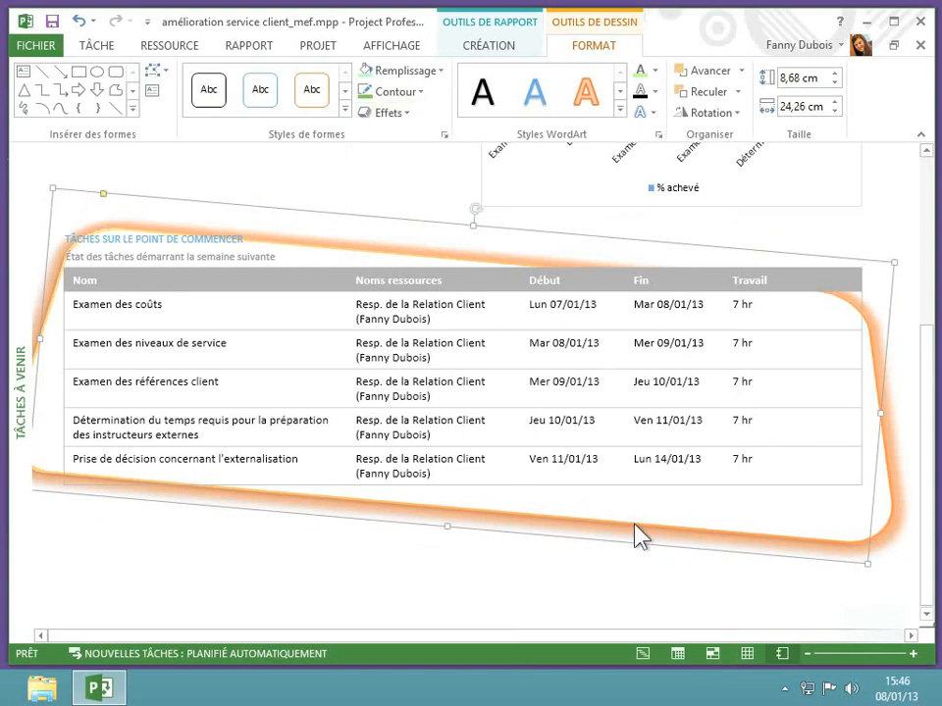
Remove the 3D rotation from the frame with the no-rotation option (Pas de rotation)
{"action": "left_click", "coordinate": [389, 114]}
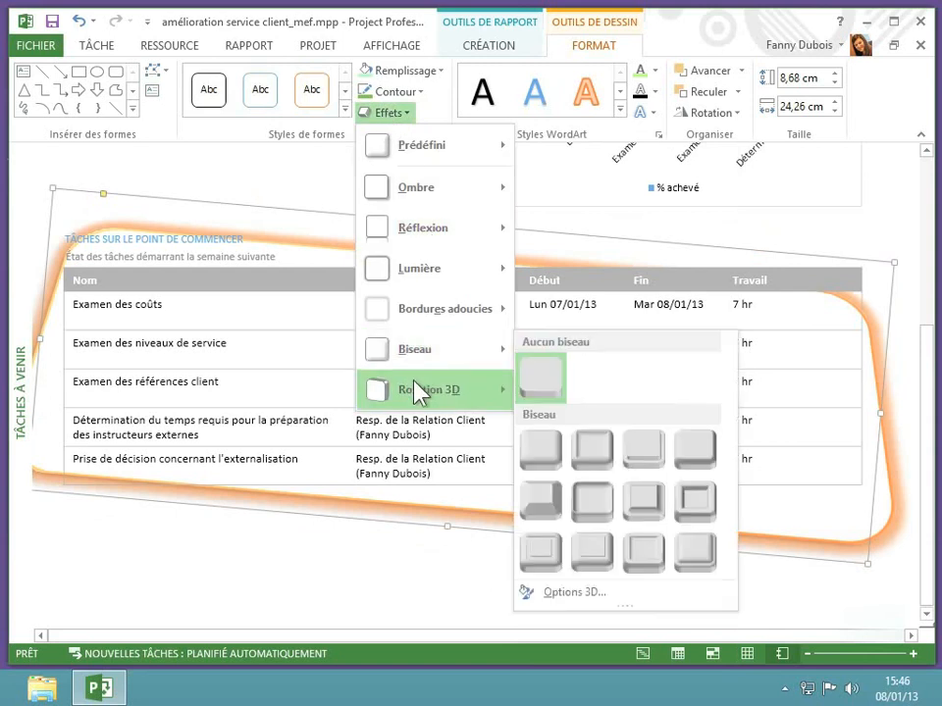
{"action": "mouse_move", "coordinate": [479, 391]}
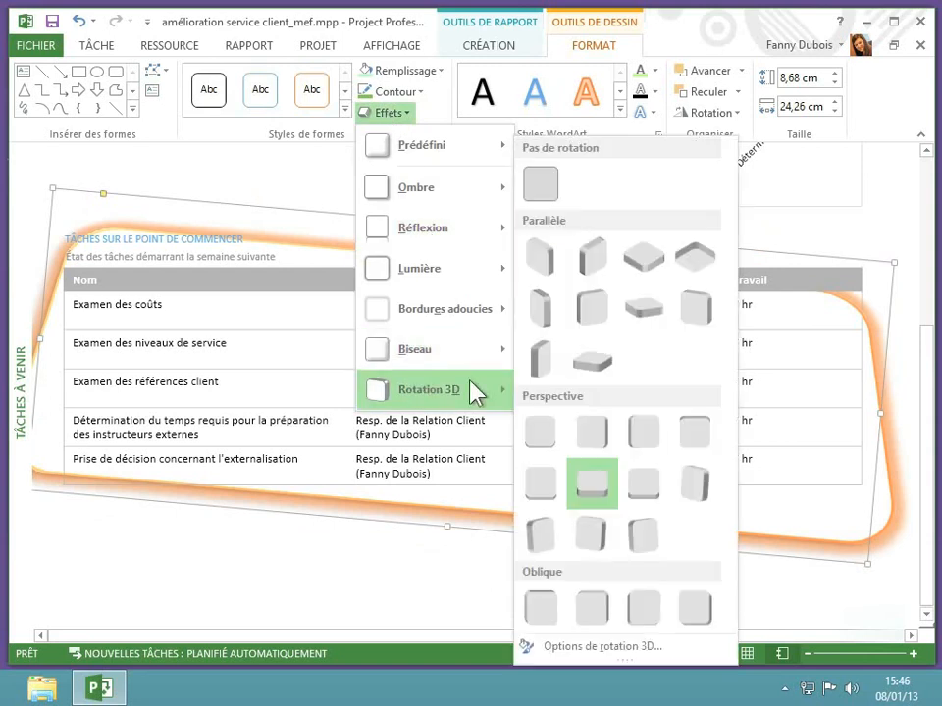
{"action": "left_click", "coordinate": [555, 186]}
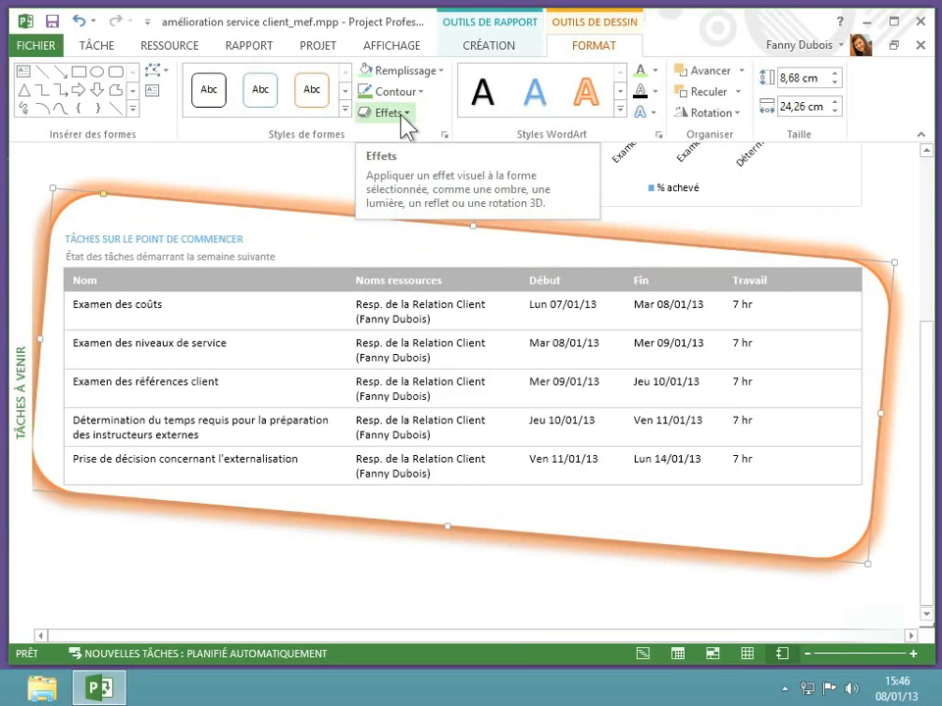
Open the full shape formatting settings for the glowing orange frame, showing its fill and line options
{"action": "right_click", "coordinate": [386, 238]}
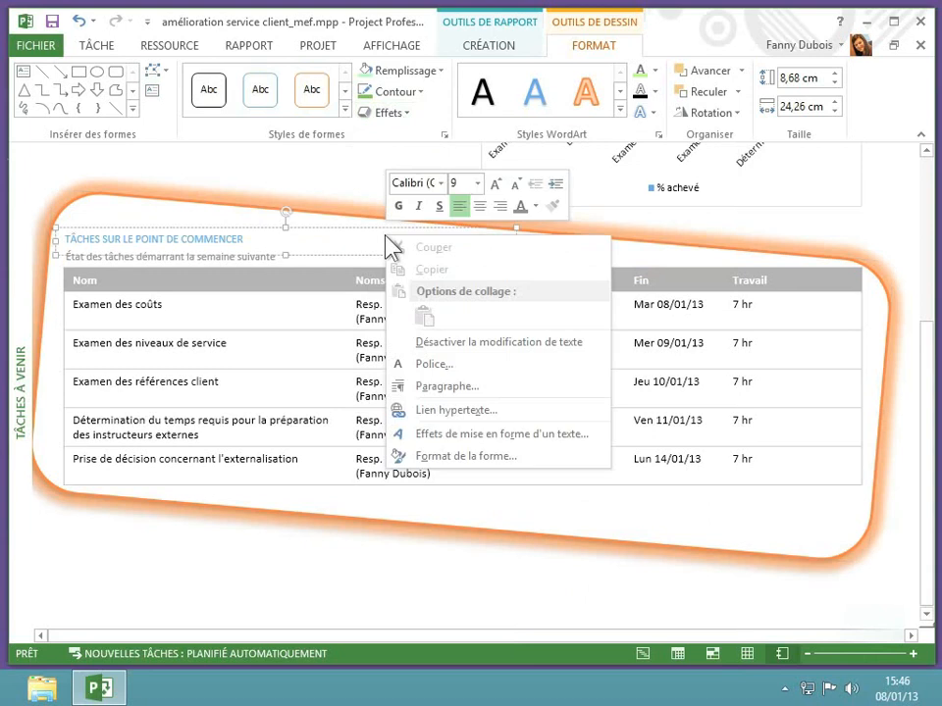
{"action": "left_click", "coordinate": [668, 254]}
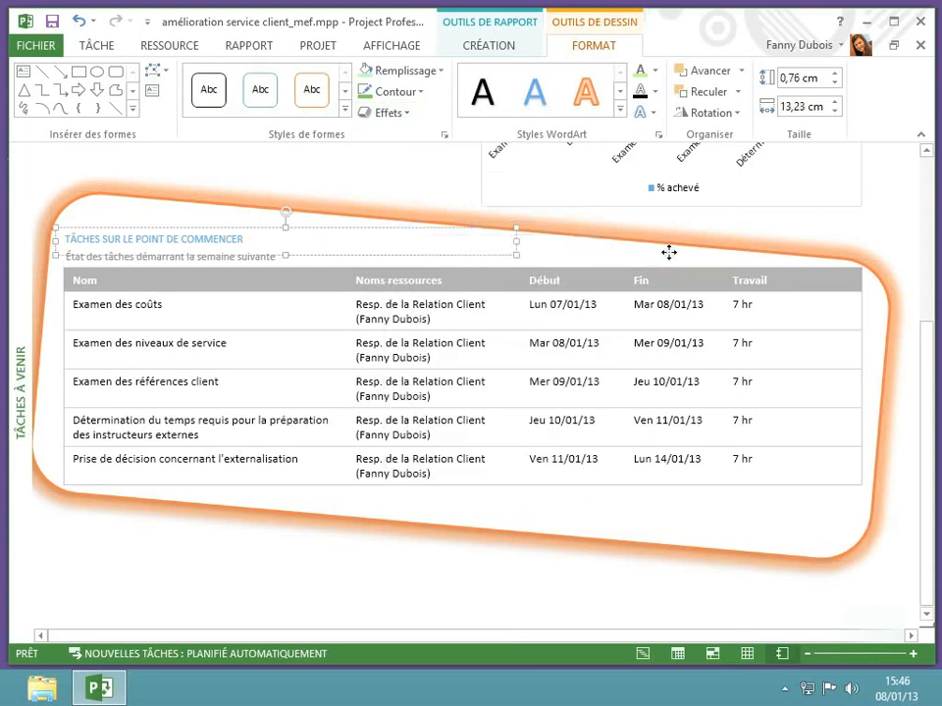
{"action": "right_click", "coordinate": [668, 253]}
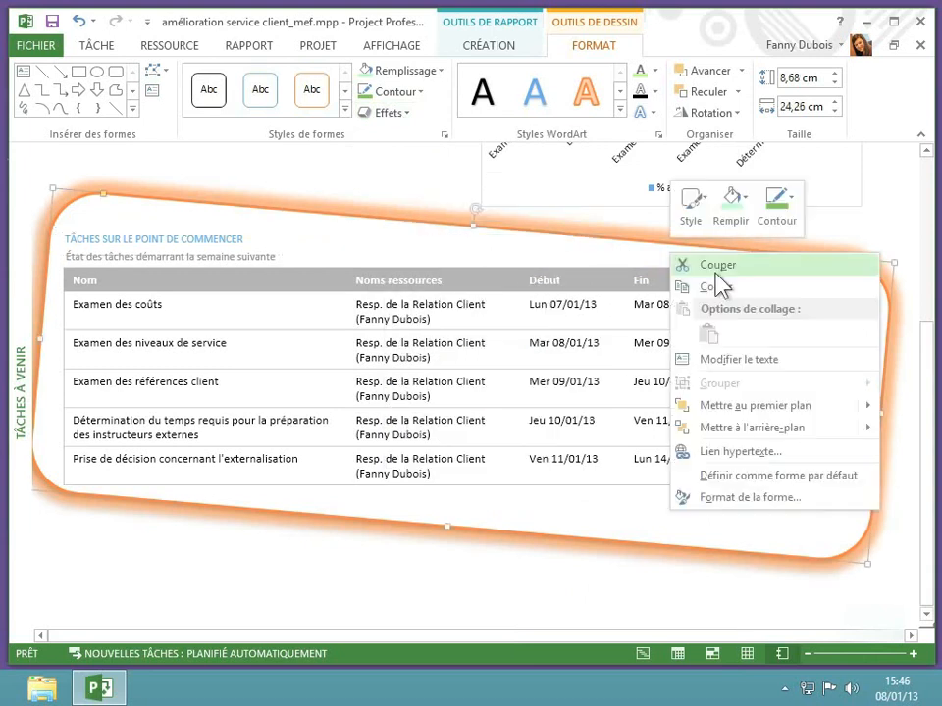
{"action": "left_click", "coordinate": [745, 499]}
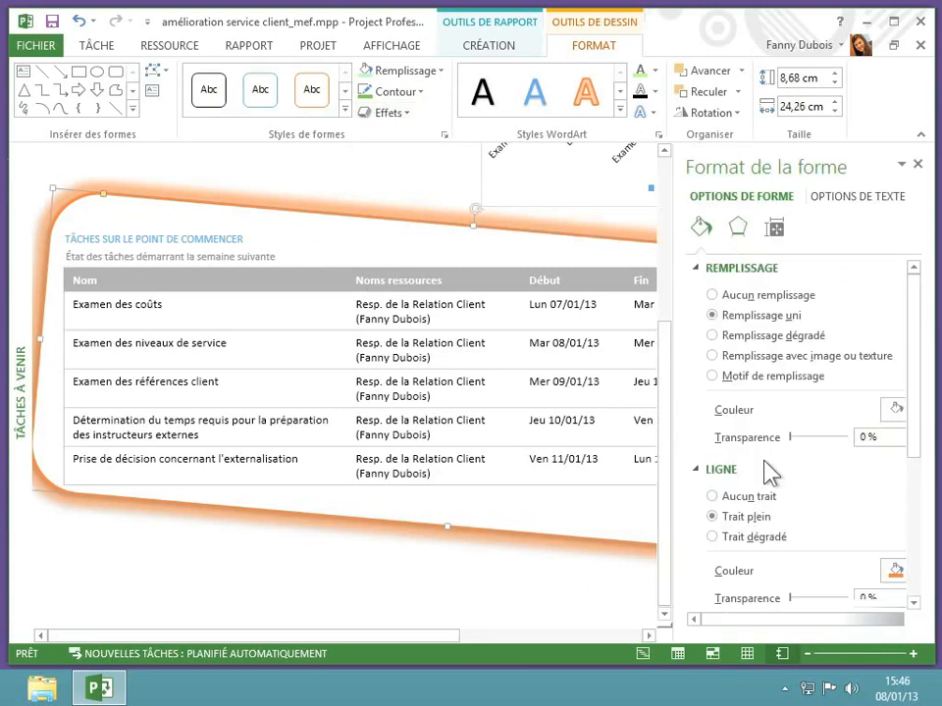
In the frame's effect settings, enlarge the glow (Lumière) to 53 pt, and reduce its size to 10 pt
{"action": "left_click", "coordinate": [741, 231]}
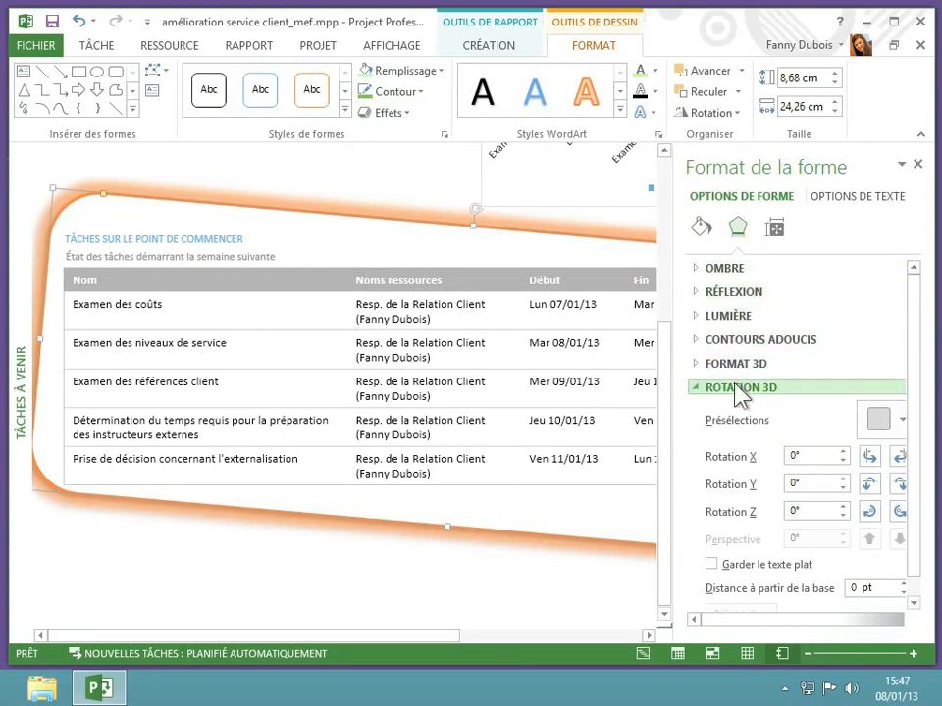
{"action": "left_click", "coordinate": [728, 316]}
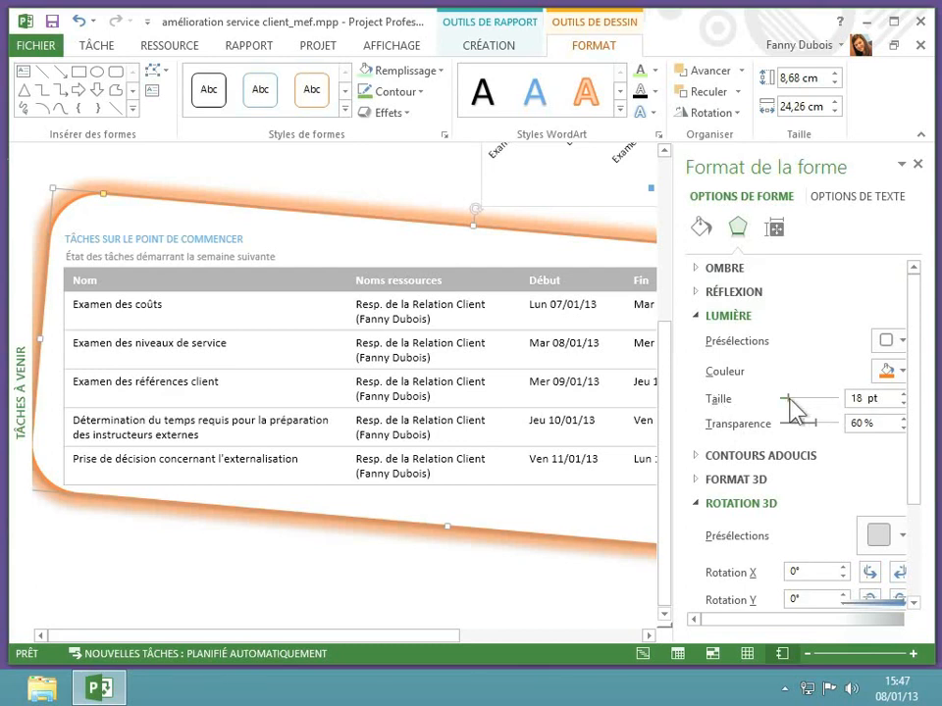
{"action": "mouse_move", "coordinate": [790, 402]}
{"action": "left_mouse_down"}
{"action": "mouse_move", "coordinate": [824, 400]}
{"action": "mouse_move", "coordinate": [803, 398]}
{"action": "left_mouse_up"}
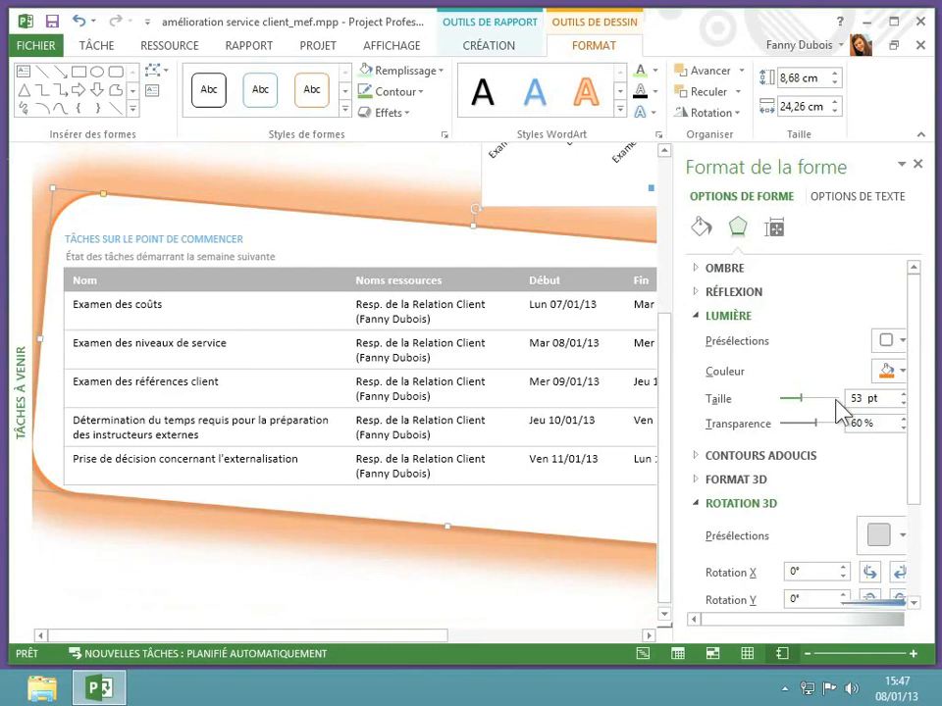
{"action": "double_click", "coordinate": [856, 399]}
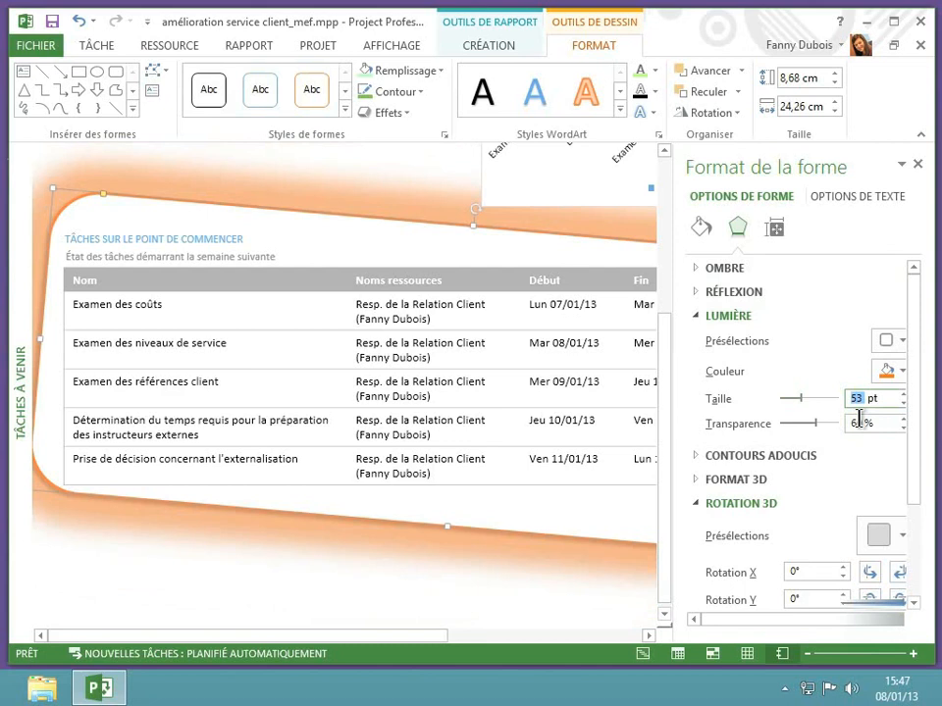
{"action": "type", "text": "10"}
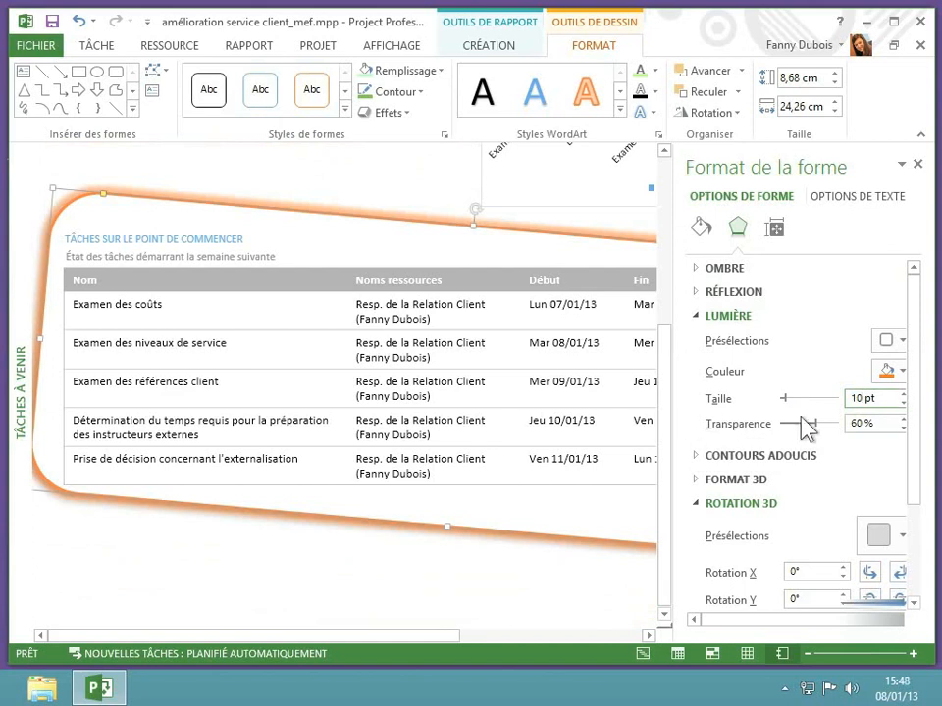
Raise the frame's glow transparency to 83 %, close the shape formatting settings and deselect the frame
{"action": "left_click_drag", "start_coordinate": [810, 424], "coordinate": [829, 428]}
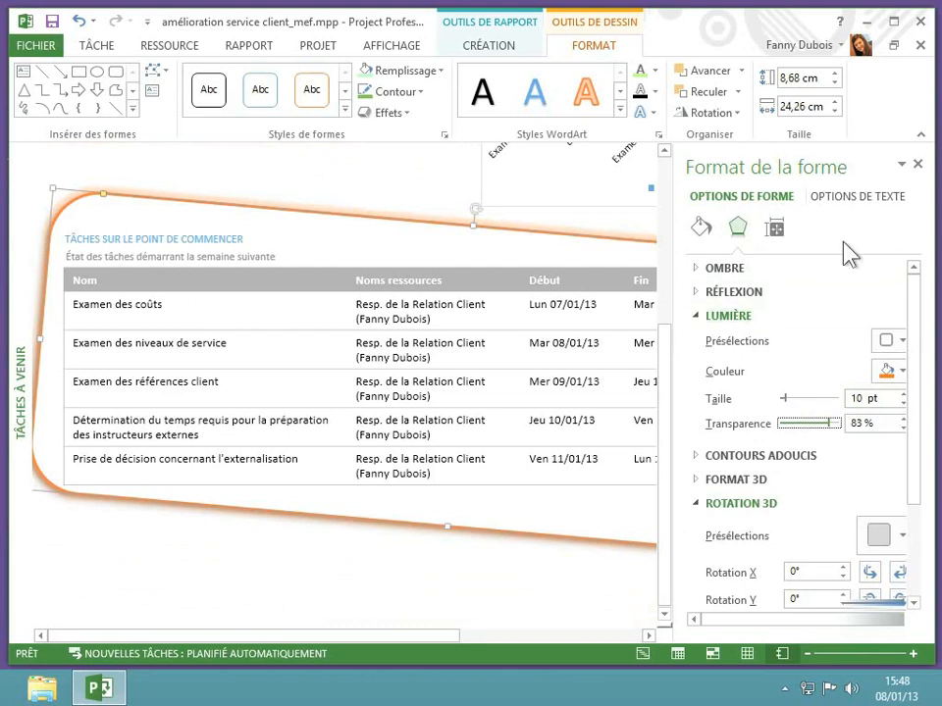
{"action": "left_click", "coordinate": [918, 165]}
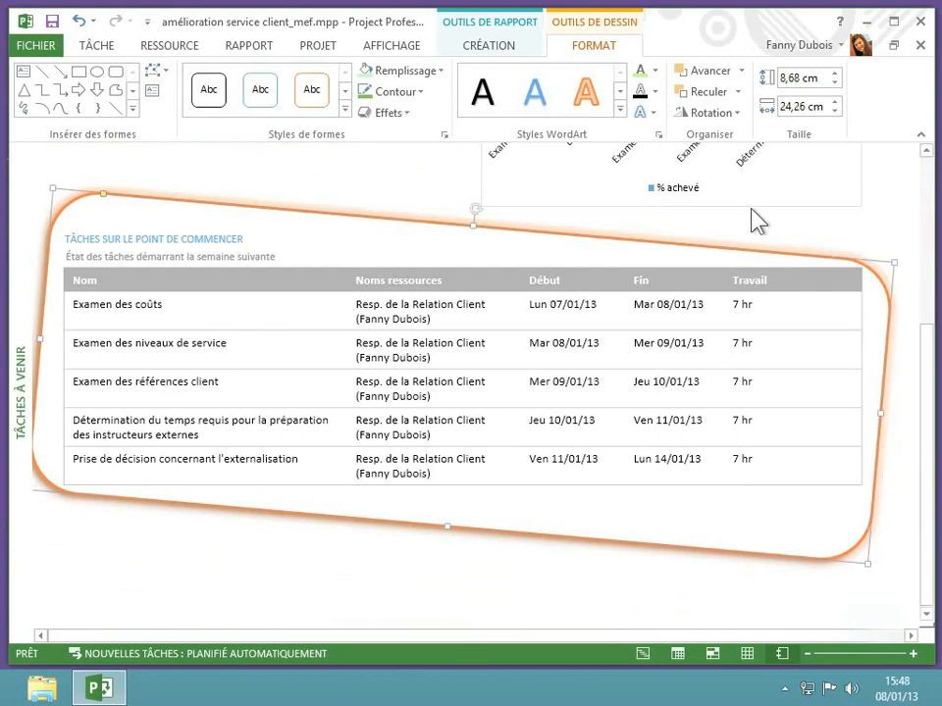
{"action": "left_click", "coordinate": [714, 235]}
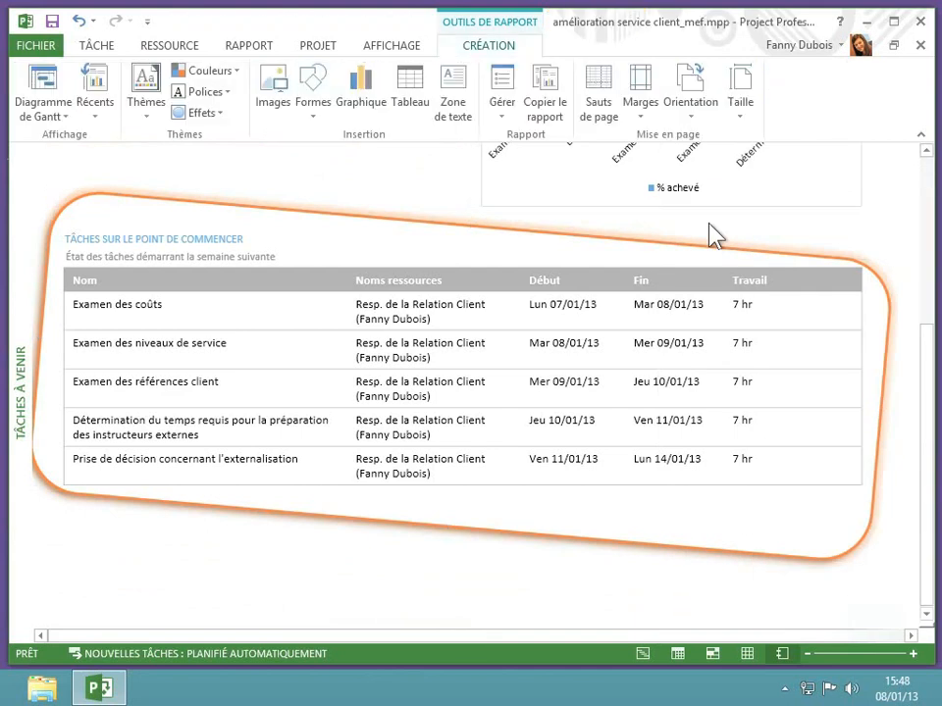